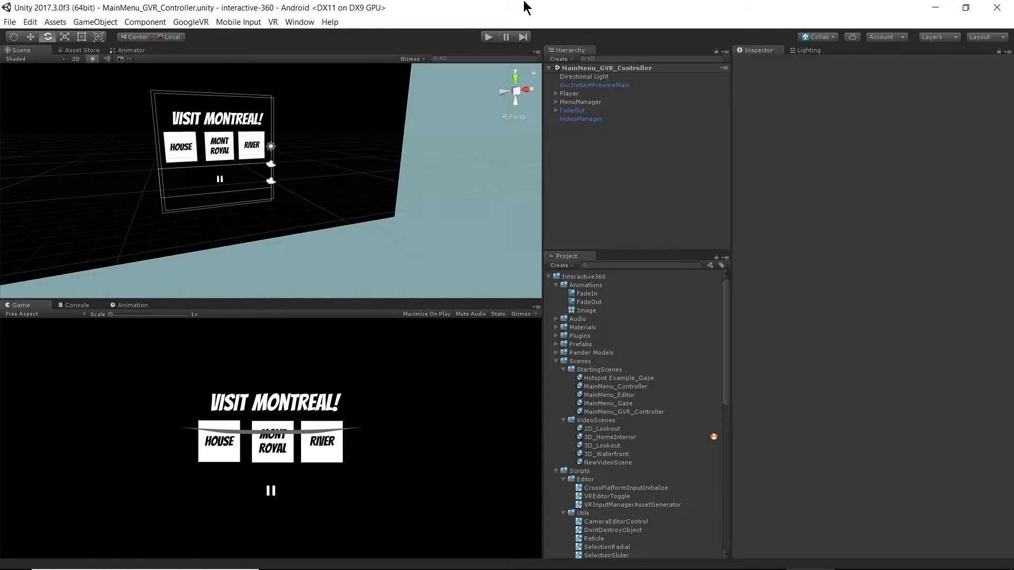
# Expand Player and inspect GvrControllerPointer, GvrEventSystem, GvrControllerMain, then GvrHeadset (Y position -1.5)
pyautogui.click(556, 93)
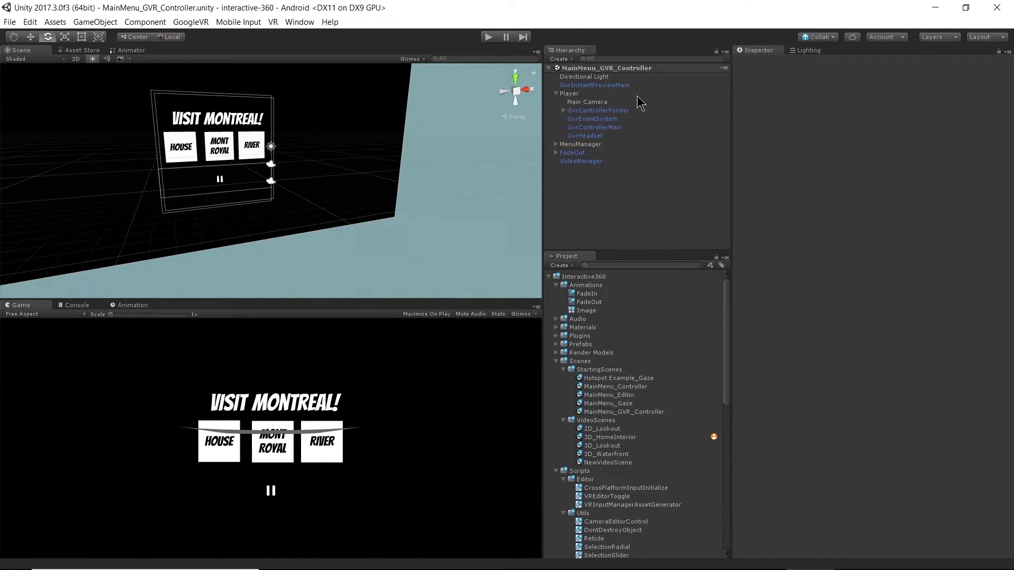
pyautogui.click(616, 113)
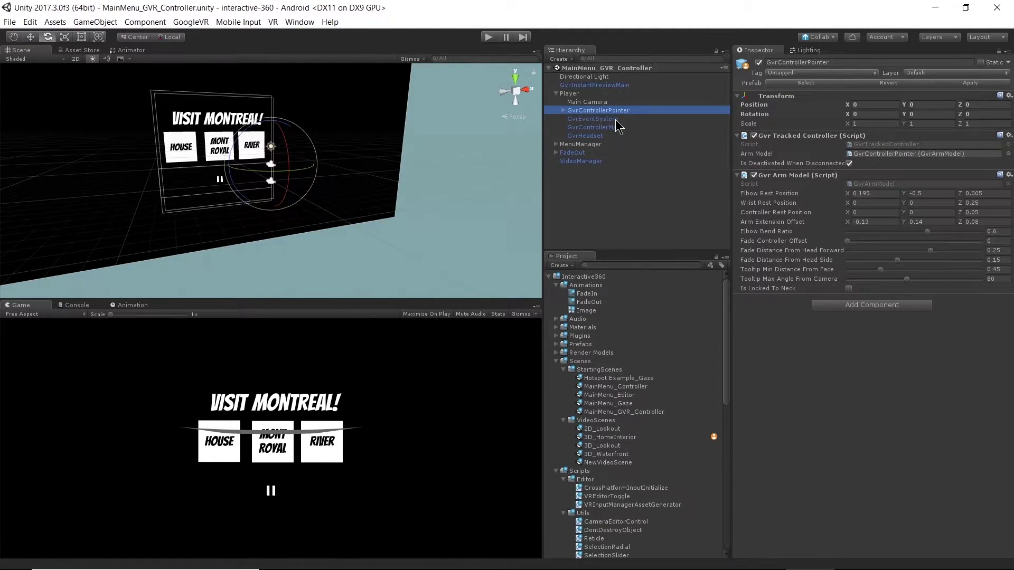
pyautogui.click(615, 118)
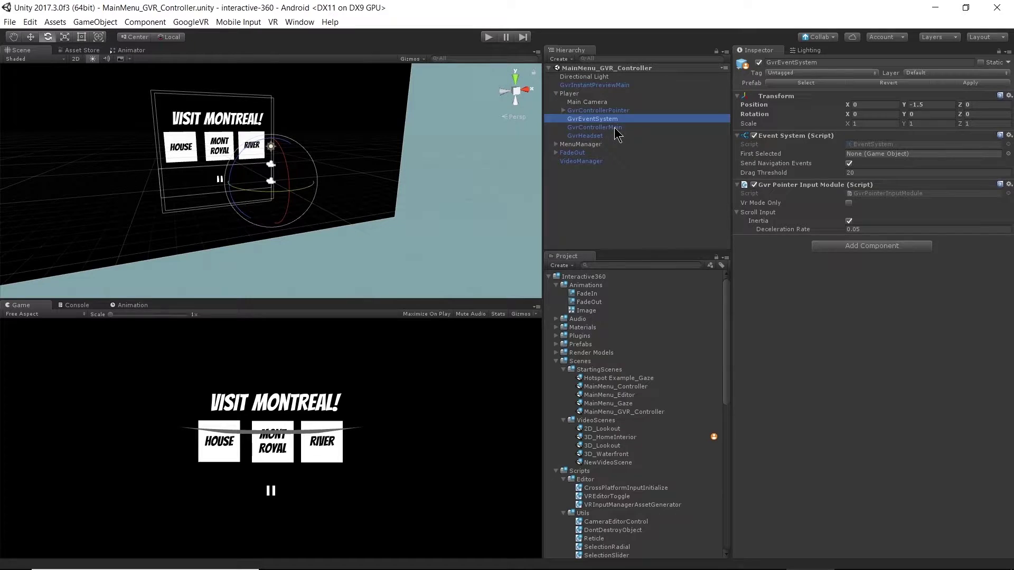
pyautogui.click(613, 128)
pyautogui.click(597, 137)
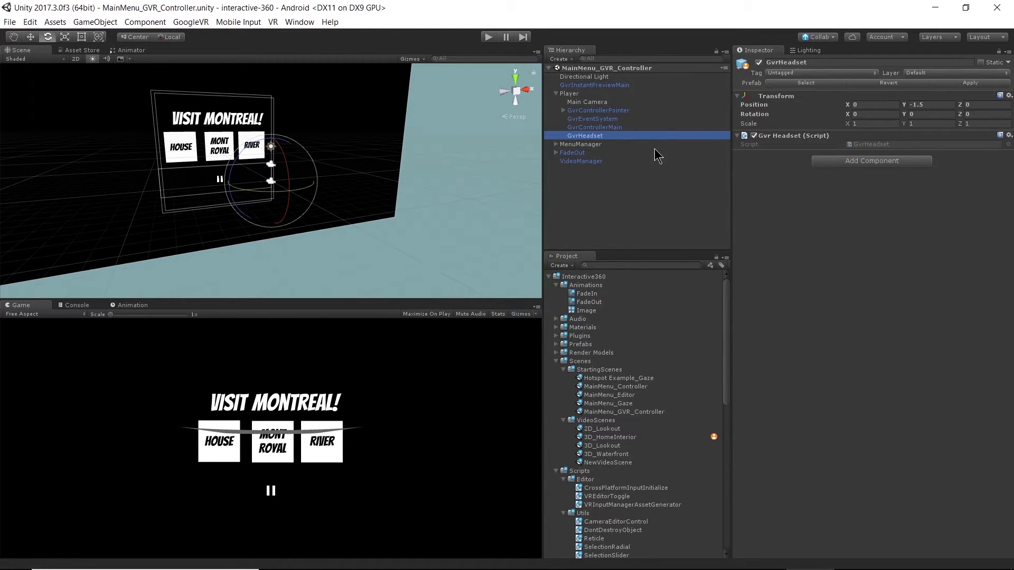
# Select GvrInstantPreviewMain to review its Camera, Instant Preview and Instant Preview Helper components
pyautogui.click(590, 86)
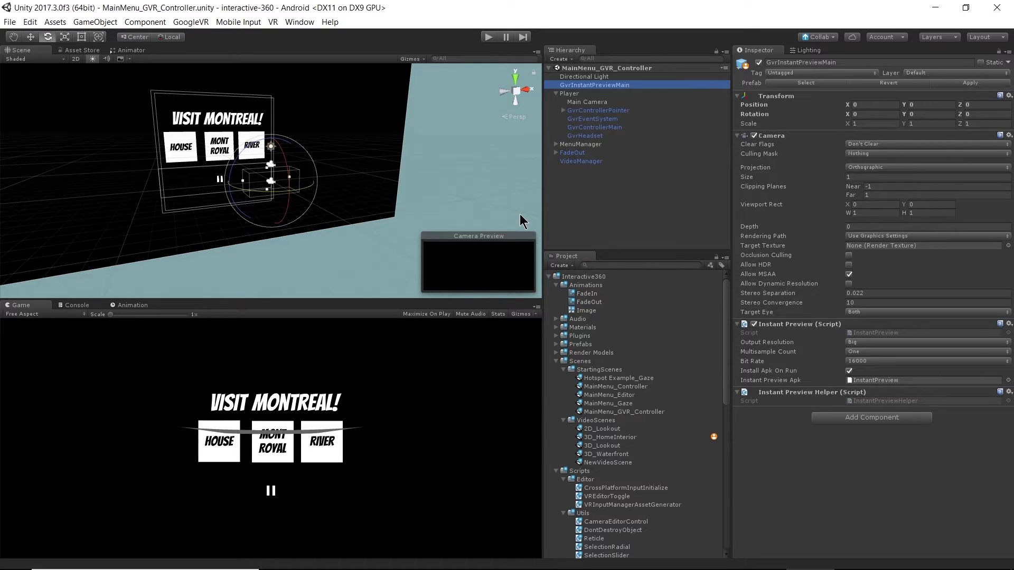
# Frame Player in the scene, review Main Camera, then inspect GvrControllerPointer's tracked controller and arm model
pyautogui.scroll(3, 520, 214)
pyautogui.click(442, 167)
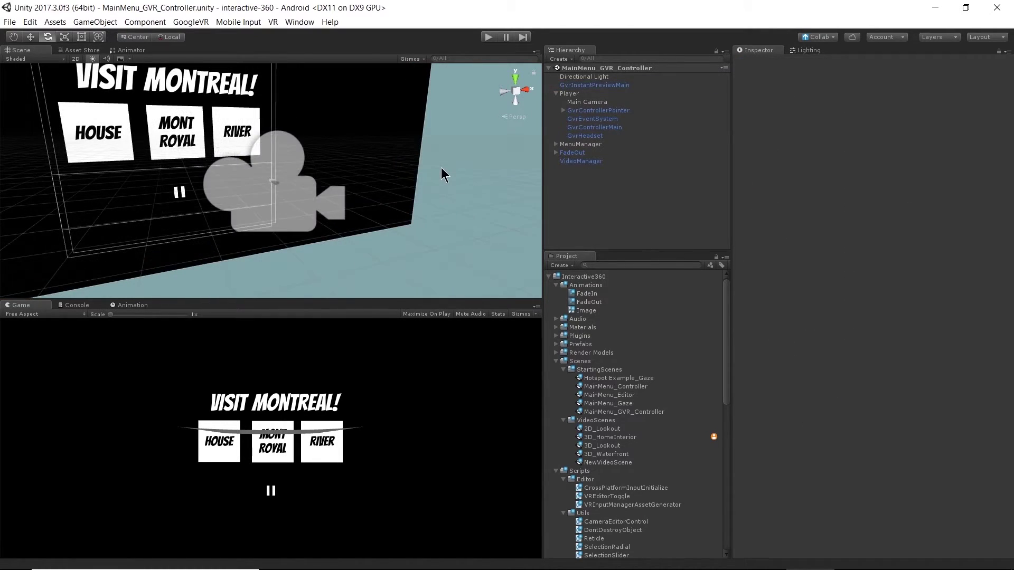
pyautogui.scroll(1, 447, 166)
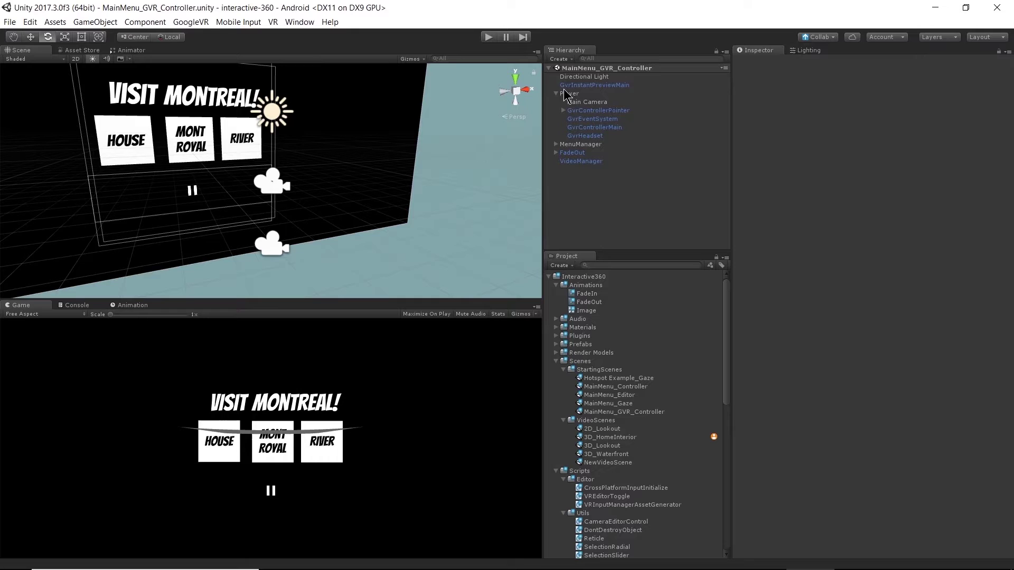
pyautogui.doubleClick(584, 96)
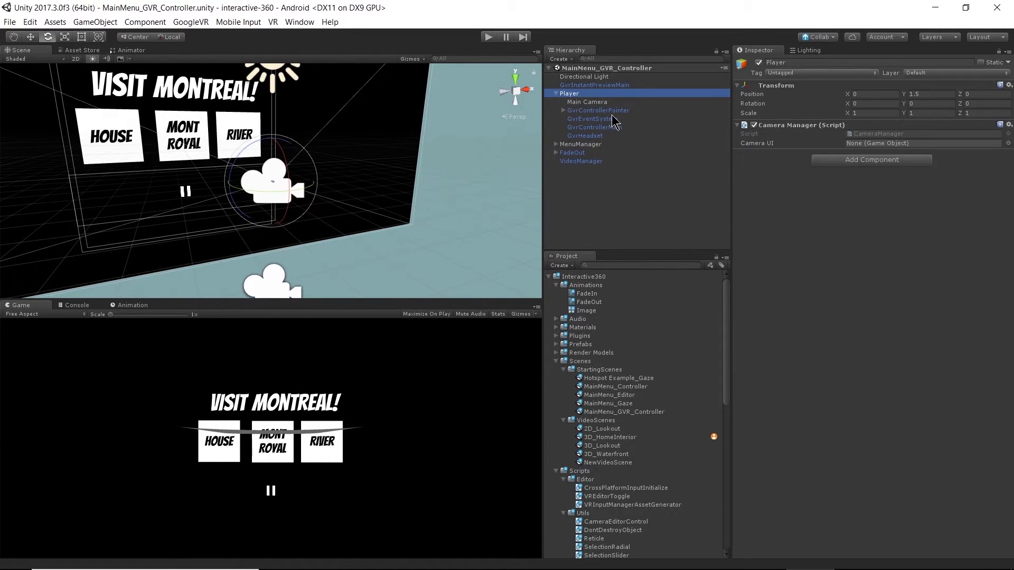
pyautogui.click(608, 103)
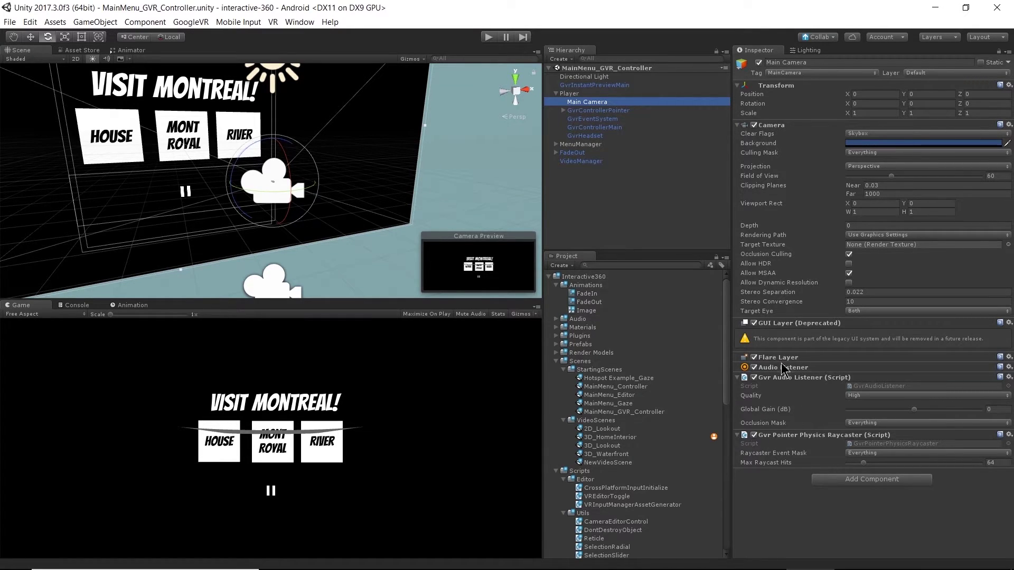
pyautogui.click(618, 110)
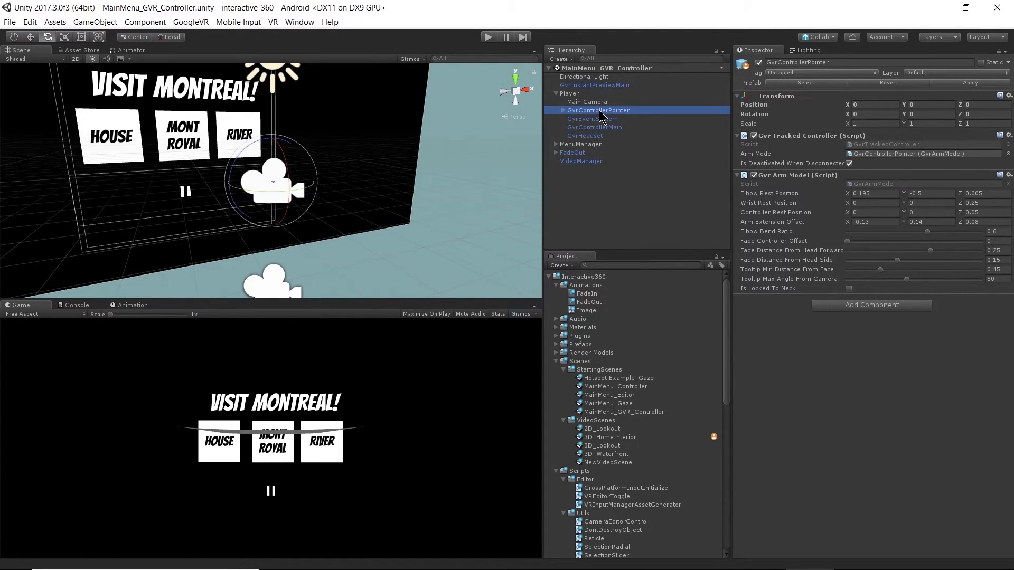
# Reveal ControllerVisual and Laser under GvrControllerPointer, frame and orbit the Daydream controller model
pyautogui.click(563, 110)
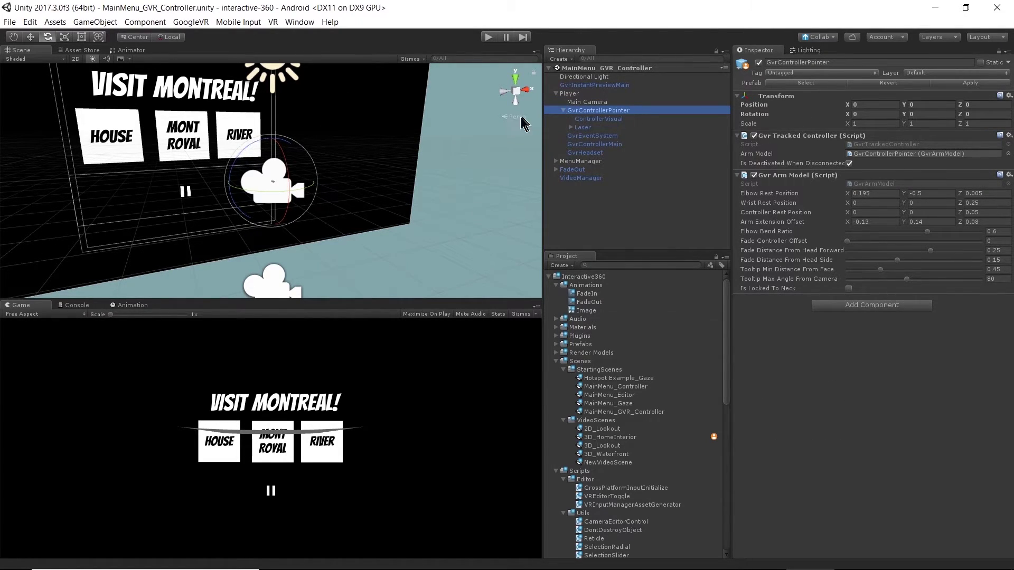
pyautogui.doubleClick(607, 119)
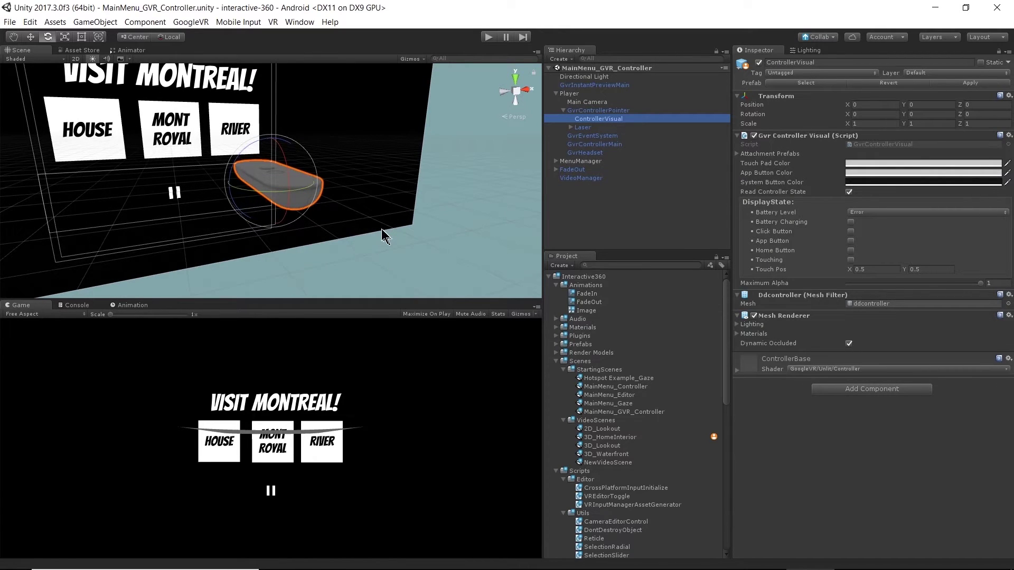
pyautogui.moveTo(378, 230)
pyautogui.keyDown('alt'); pyautogui.mouseDown()
pyautogui.moveTo(370, 271)
pyautogui.moveTo(172, 269)
pyautogui.moveTo(388, 267)
pyautogui.moveTo(343, 285)
pyautogui.moveTo(303, 276)
pyautogui.mouseUp(); pyautogui.keyUp('alt')
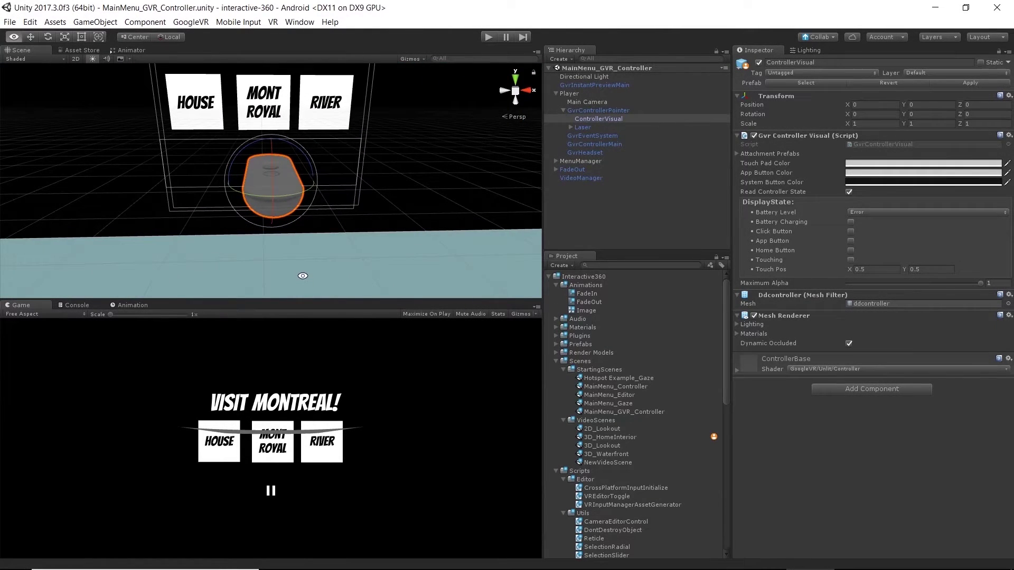
pyautogui.press('e')
pyautogui.click(581, 110)
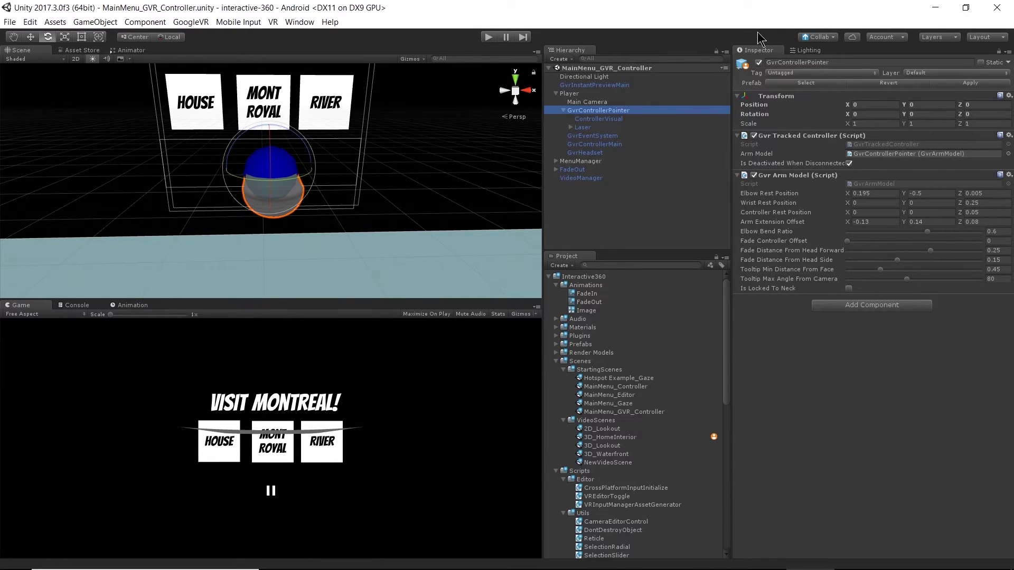
# Review Laser's pointer, visual and Line Renderer components, then inspect GvrEventSystem's input module
pyautogui.click(596, 128)
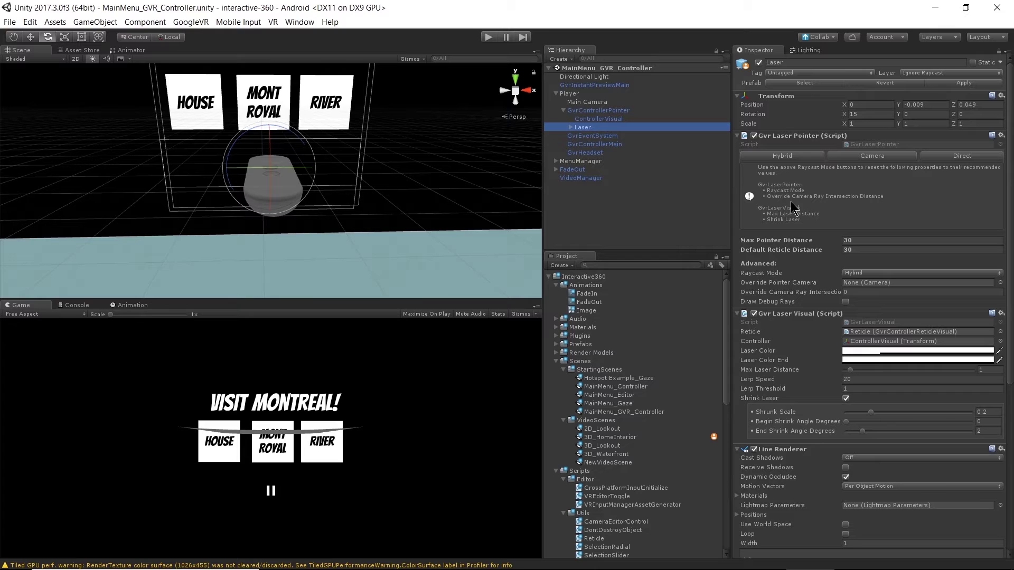
pyautogui.scroll(-3, 801, 220)
pyautogui.scroll(-5, 799, 232)
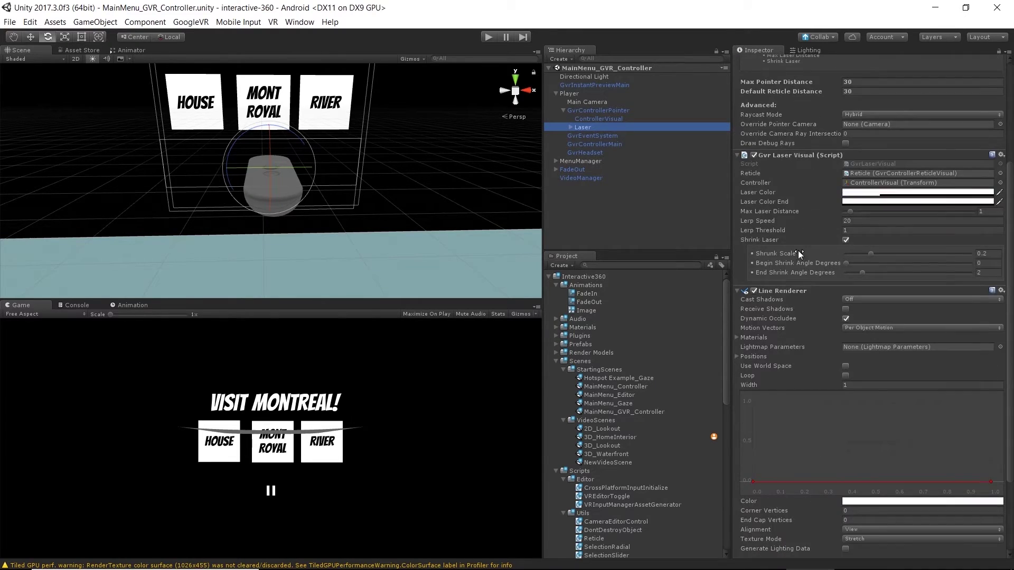
pyautogui.scroll(-2, 797, 337)
pyautogui.scroll(-2, 796, 337)
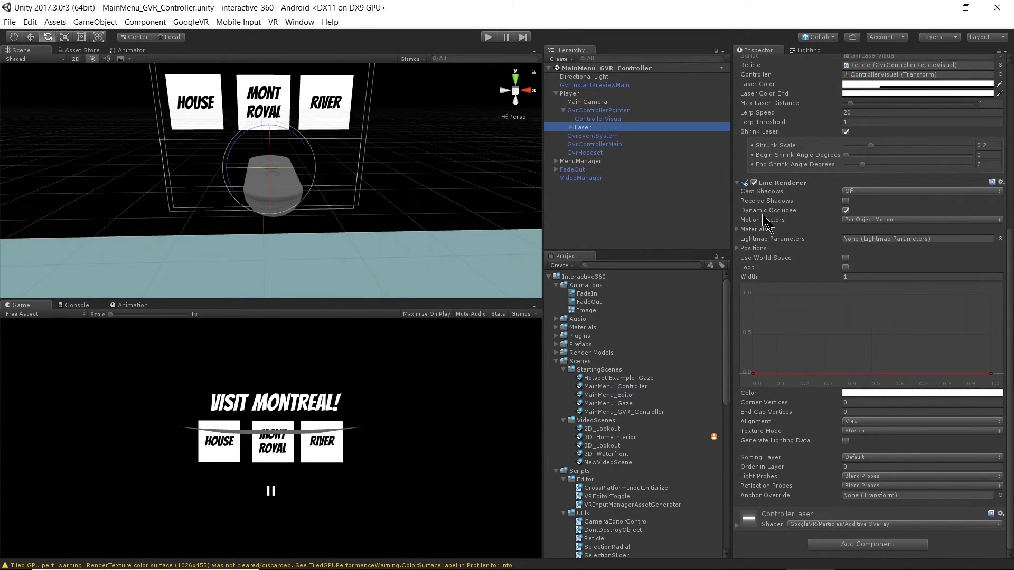
pyautogui.click(590, 137)
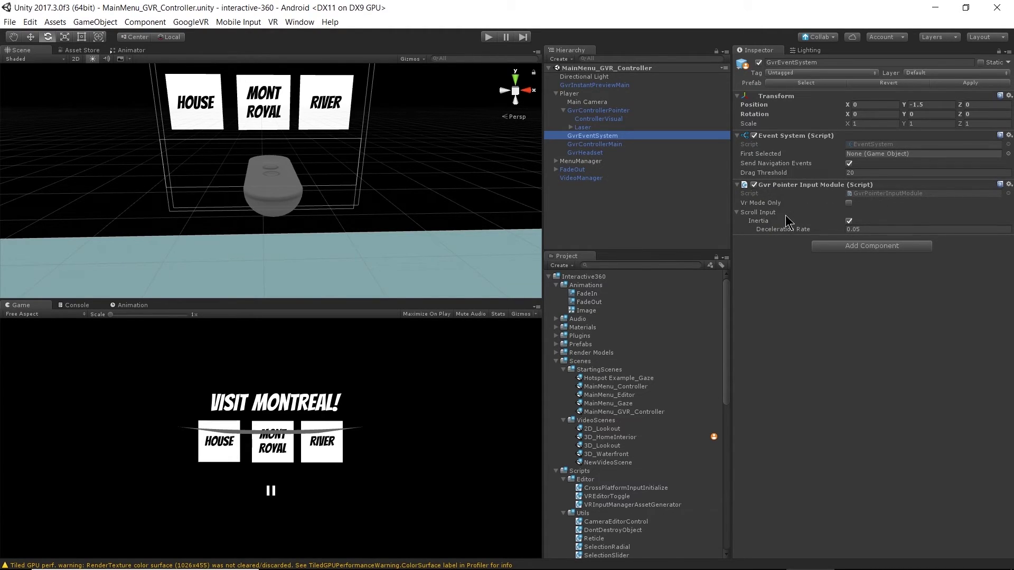
pyautogui.moveTo(761, 203)
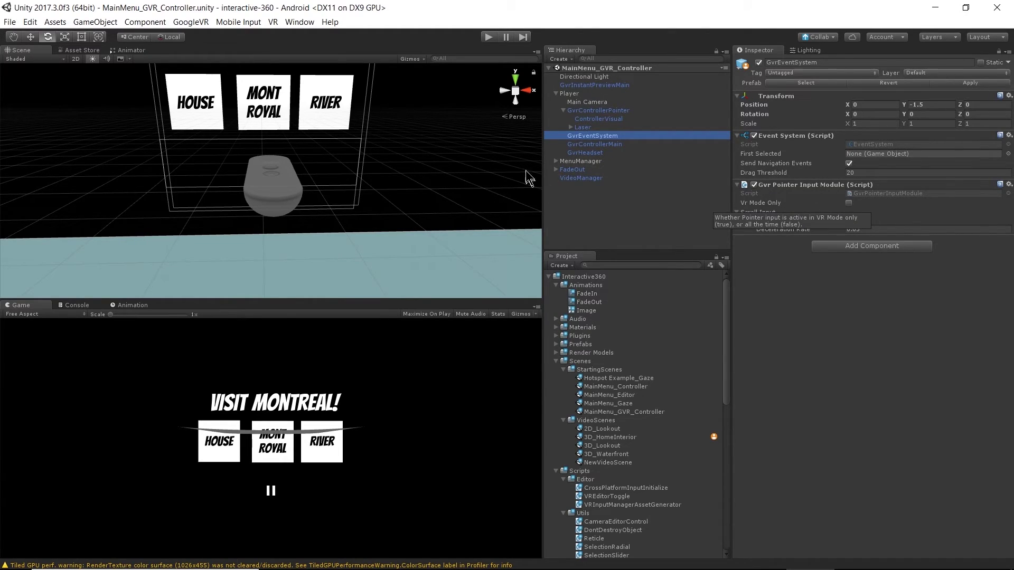
# Select GvrControllerMain to view its Gvr Controller Input script with USB emulator connection
pyautogui.click(583, 144)
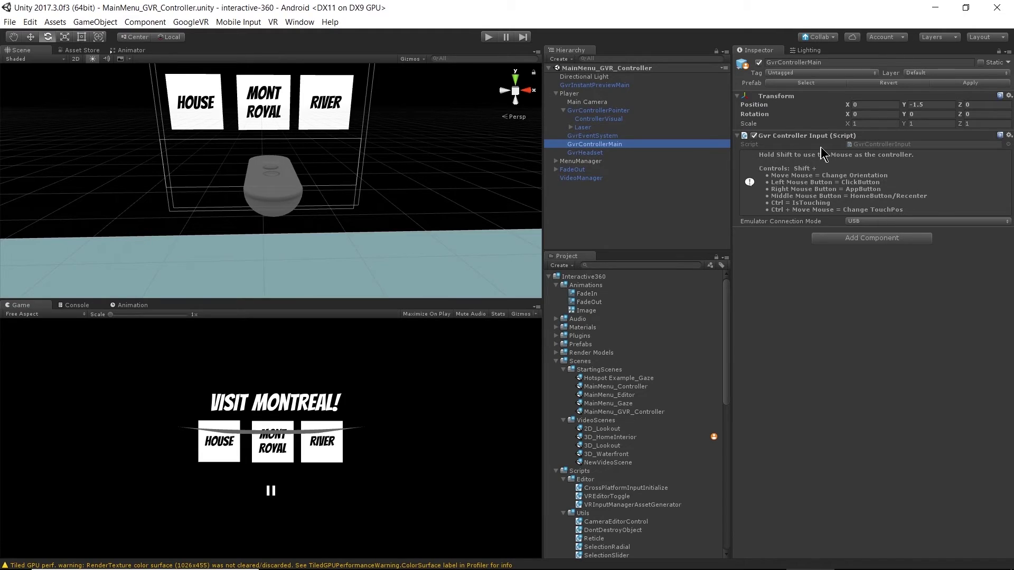